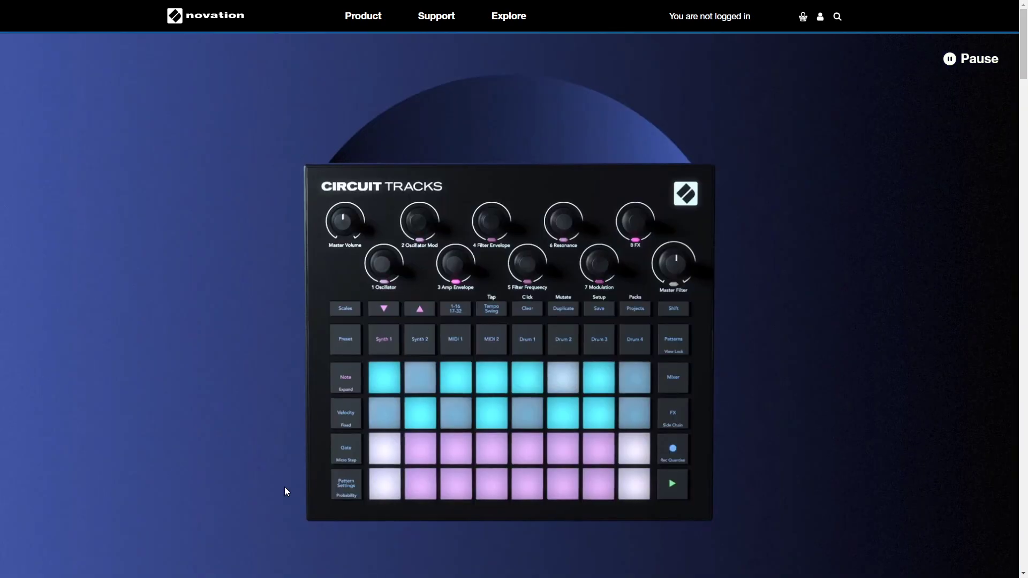
Read through the Novation Circuit Tracks product page and the AudioThing Alborosie Dub Station plugin page
{"action": "scroll", "coordinate": [285, 486], "scroll_direction": "down", "scroll_amount": 7}
{"action": "scroll", "coordinate": [284, 487], "scroll_direction": "down", "scroll_amount": 3}
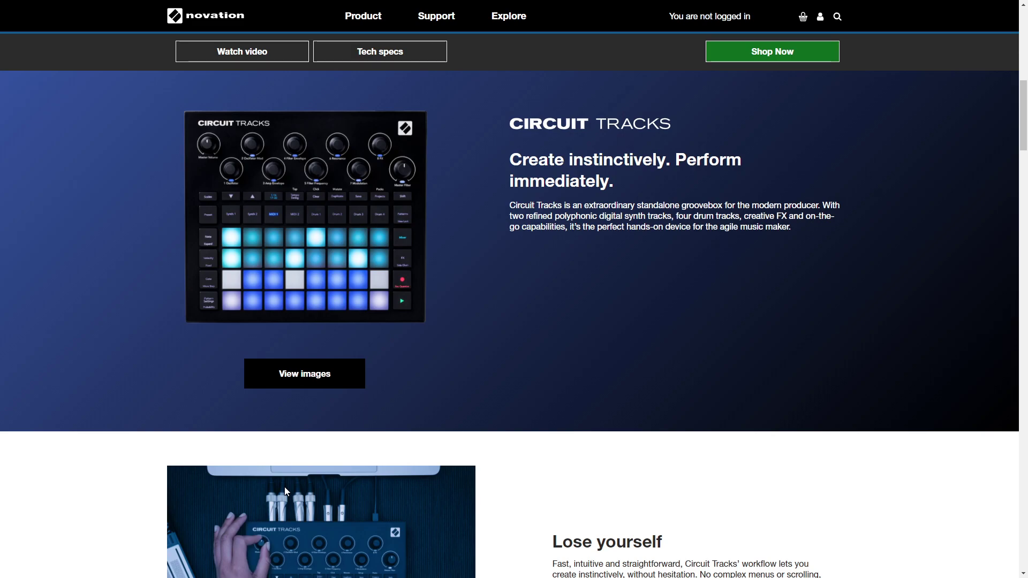
{"action": "scroll", "coordinate": [285, 487], "scroll_direction": "down", "scroll_amount": 3}
{"action": "scroll", "coordinate": [284, 487], "scroll_direction": "down", "scroll_amount": 2}
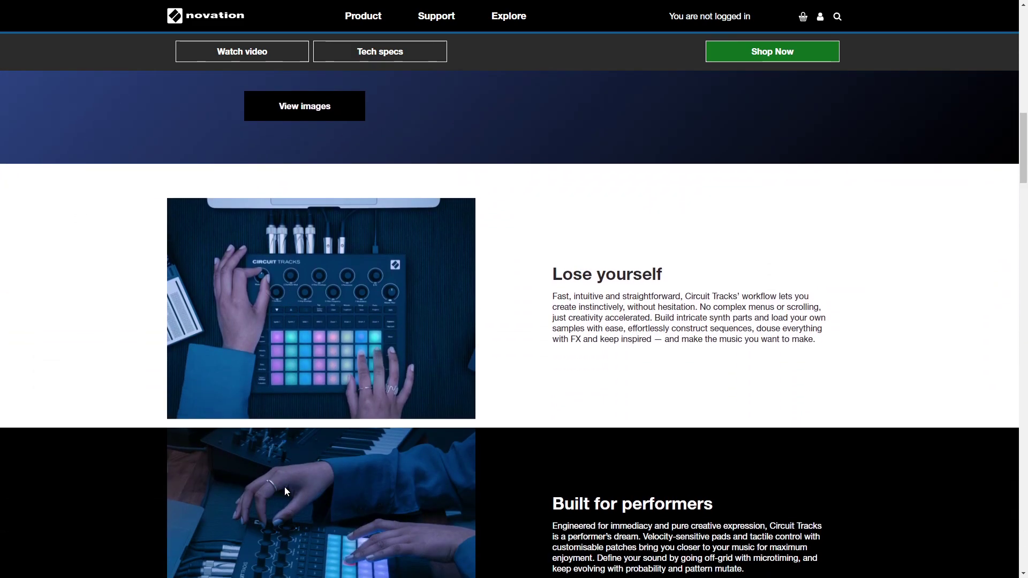
{"action": "scroll", "coordinate": [284, 486], "scroll_direction": "down", "scroll_amount": 2}
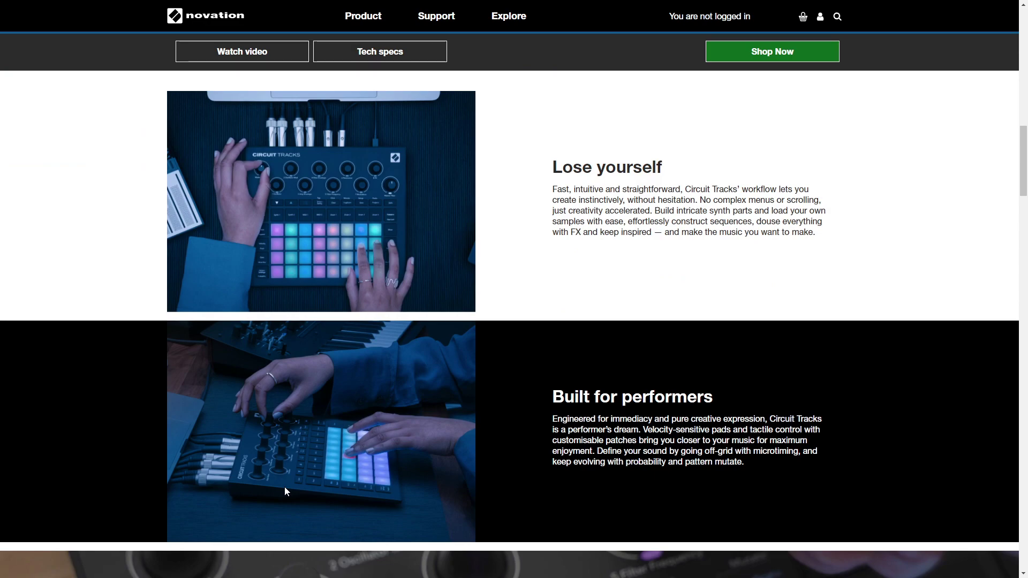
{"action": "scroll", "coordinate": [285, 487], "scroll_direction": "down", "scroll_amount": 9}
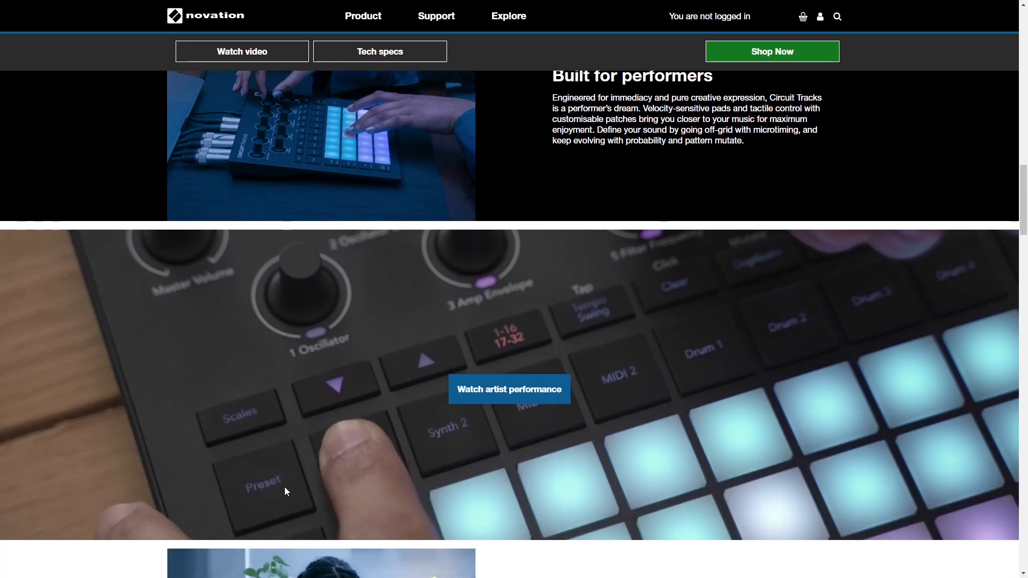
{"action": "scroll", "coordinate": [284, 486], "scroll_direction": "down", "scroll_amount": 6}
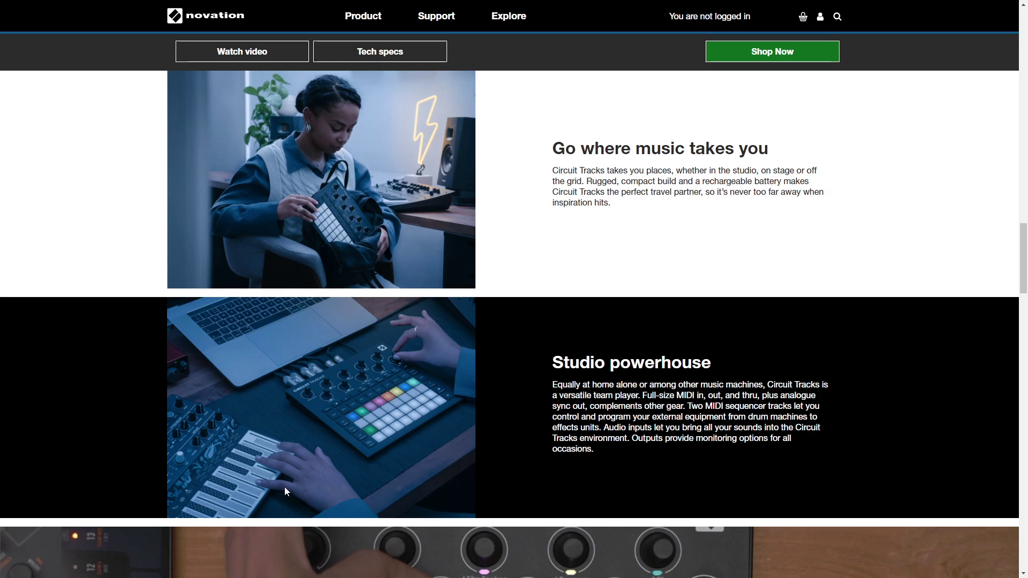
{"action": "scroll", "coordinate": [284, 487], "scroll_direction": "down", "scroll_amount": 6}
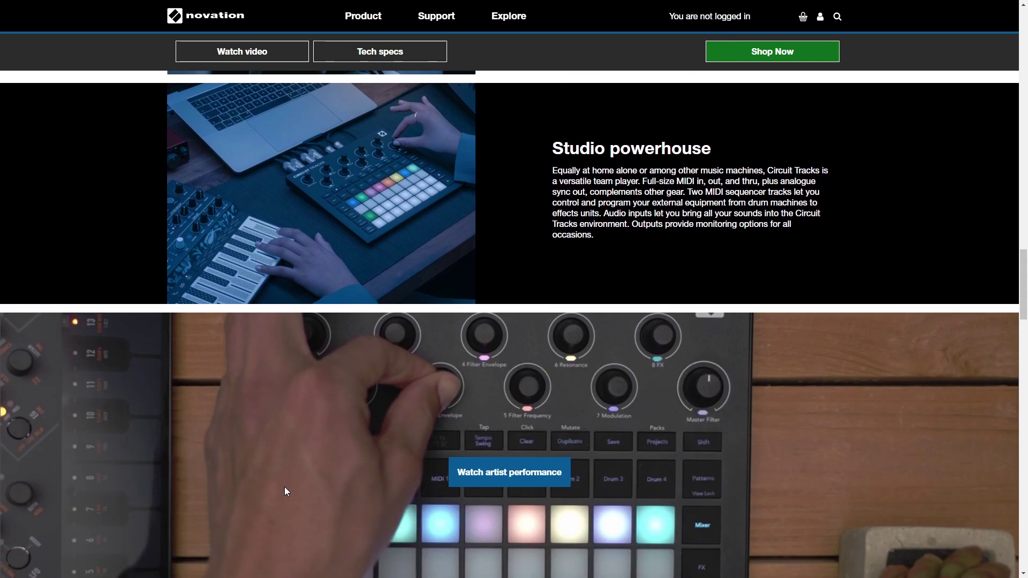
{"action": "scroll", "coordinate": [284, 487], "scroll_direction": "down", "scroll_amount": 1}
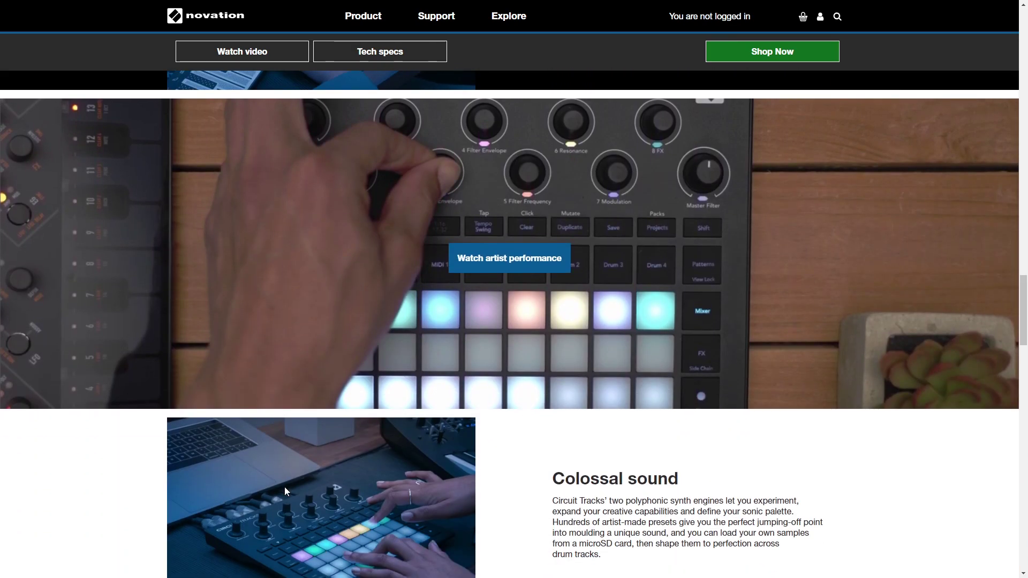
{"action": "scroll", "coordinate": [284, 486], "scroll_direction": "down", "scroll_amount": 5}
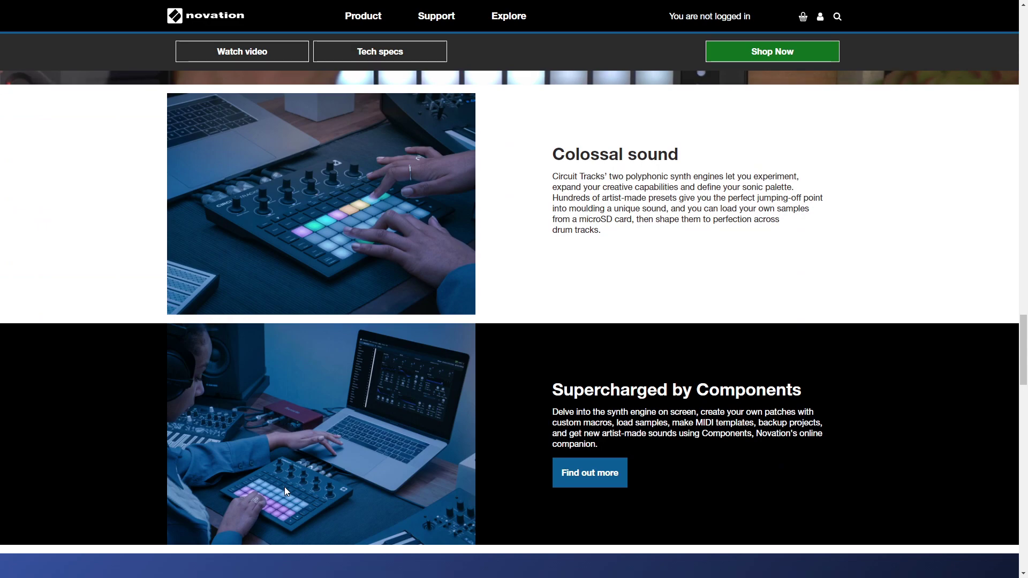
{"action": "scroll", "coordinate": [284, 486], "scroll_direction": "down", "scroll_amount": 1}
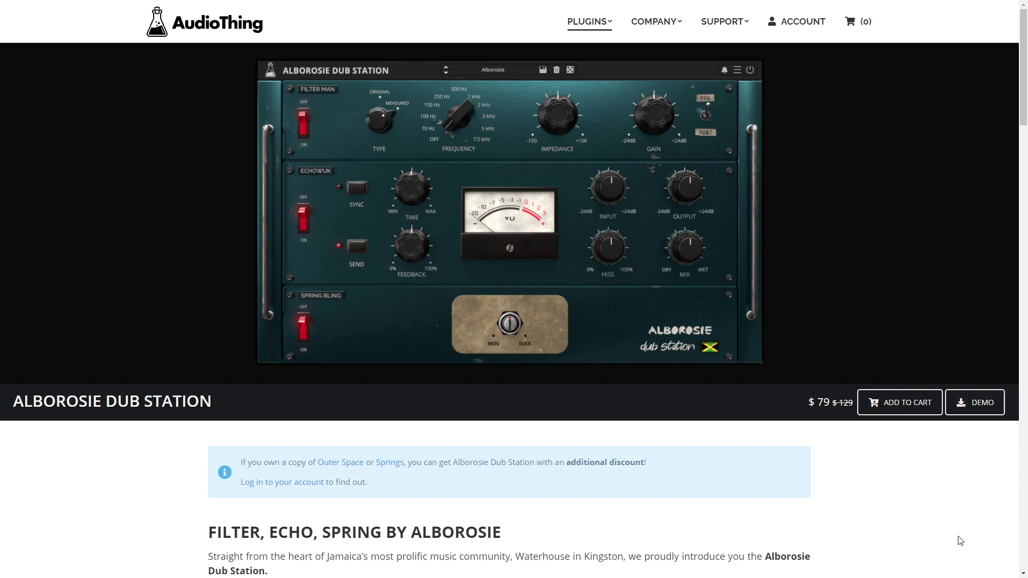
{"action": "scroll", "coordinate": [959, 540], "scroll_direction": "down", "scroll_amount": 15}
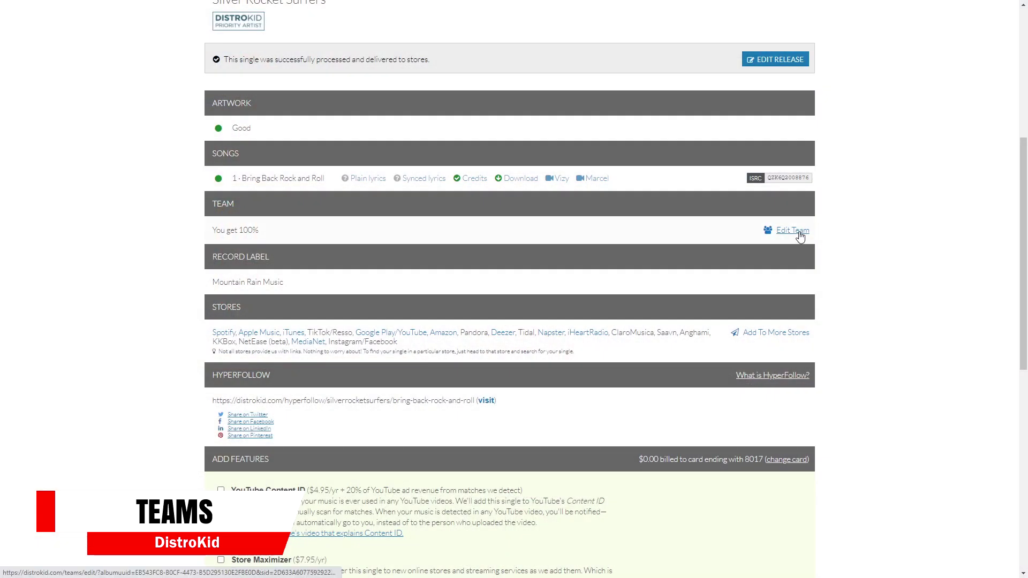
In DistroKid, add a new team member row to the single "Bring Back Rock and Roll" with a 9% revenue share
{"action": "left_click", "coordinate": [792, 230]}
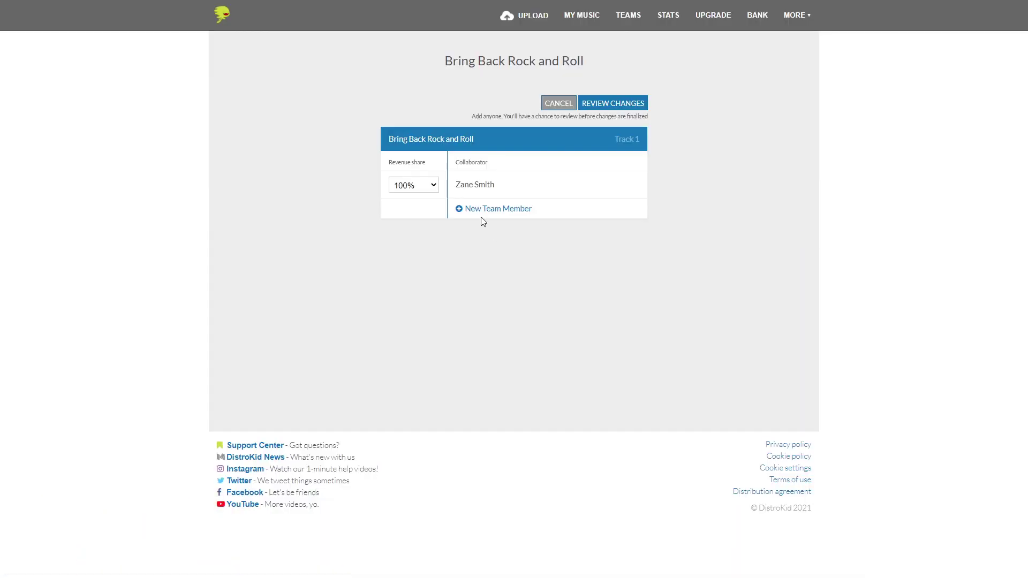
{"action": "left_click", "coordinate": [461, 209]}
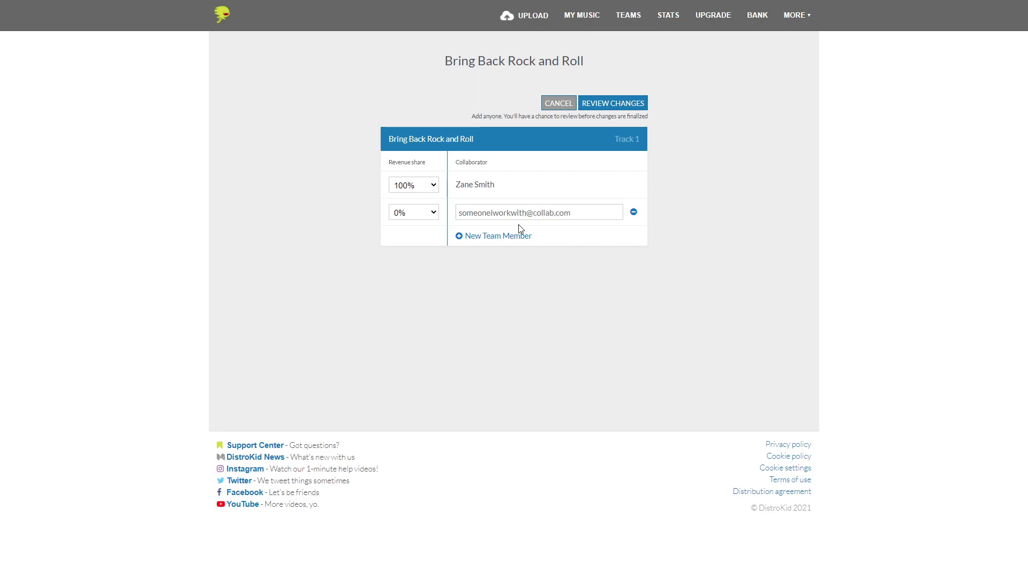
{"action": "left_click", "coordinate": [435, 214]}
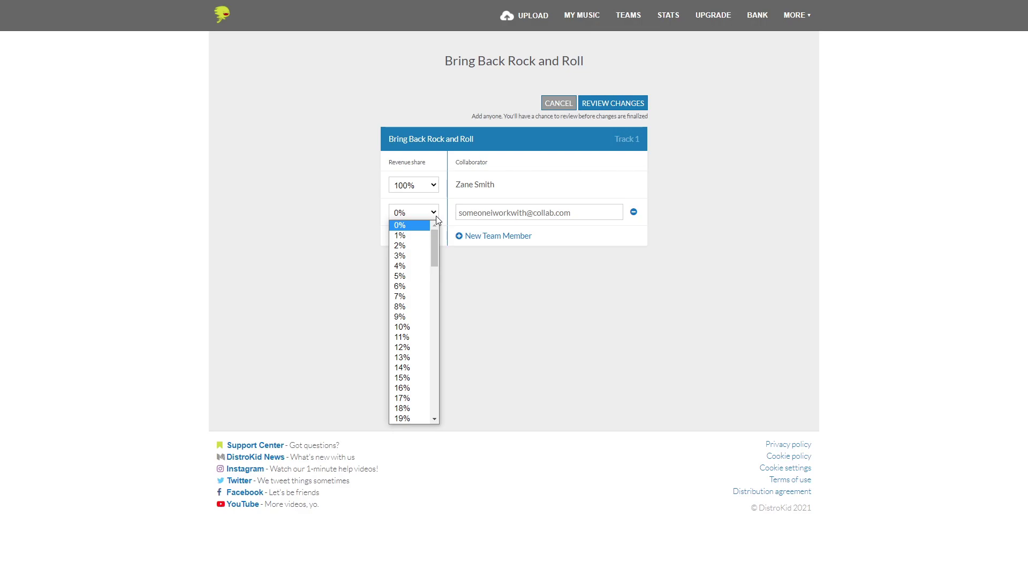
{"action": "left_click", "coordinate": [417, 317]}
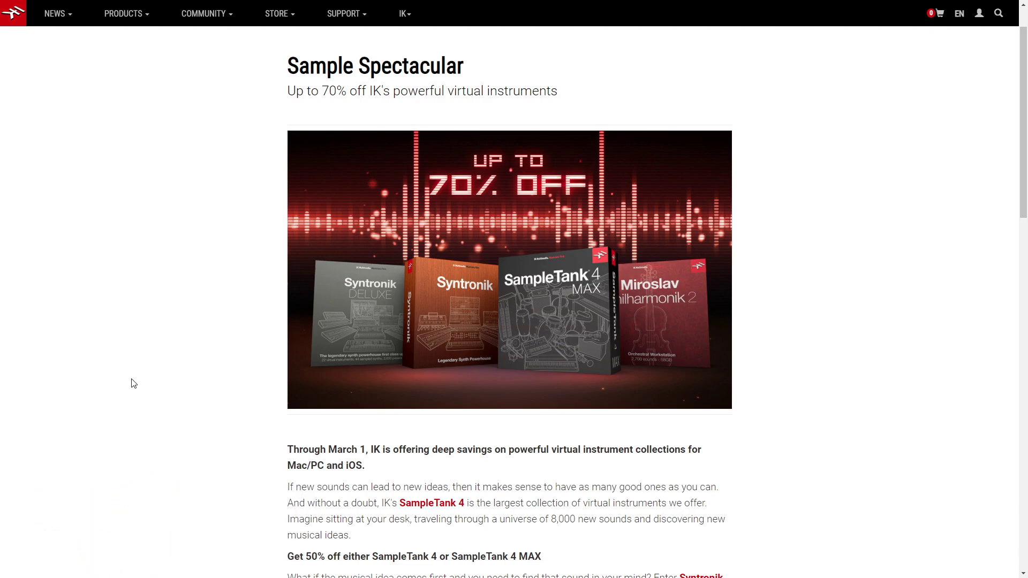
Read the IK Multimedia Sample Spectacular offer page, including its list of discounted music software
{"action": "scroll", "coordinate": [133, 383], "scroll_direction": "down", "scroll_amount": 8}
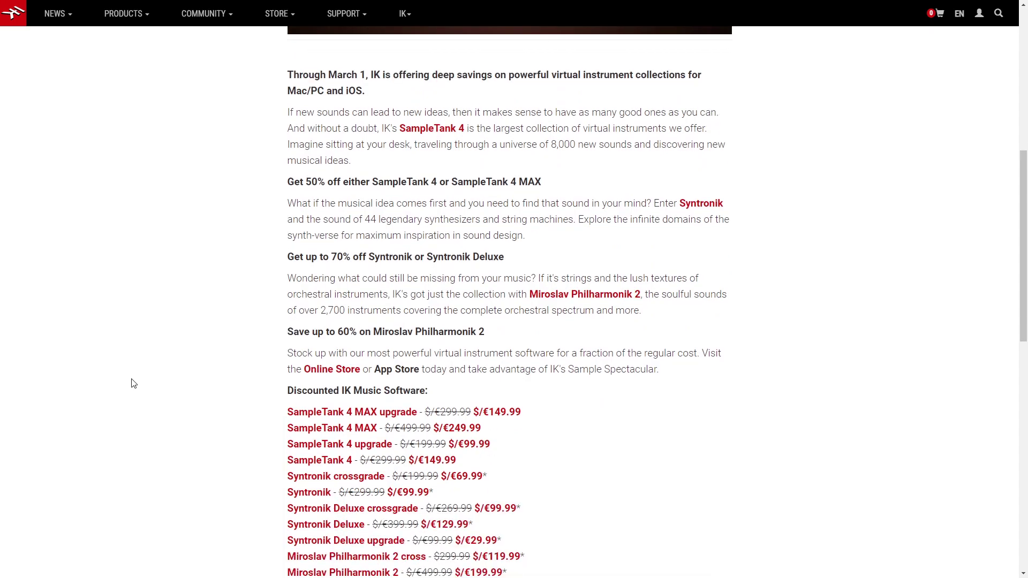
{"action": "scroll", "coordinate": [134, 384], "scroll_direction": "down", "scroll_amount": 1}
{"action": "scroll", "coordinate": [134, 383], "scroll_direction": "up", "scroll_amount": 5}
{"action": "scroll", "coordinate": [133, 383], "scroll_direction": "down", "scroll_amount": 3}
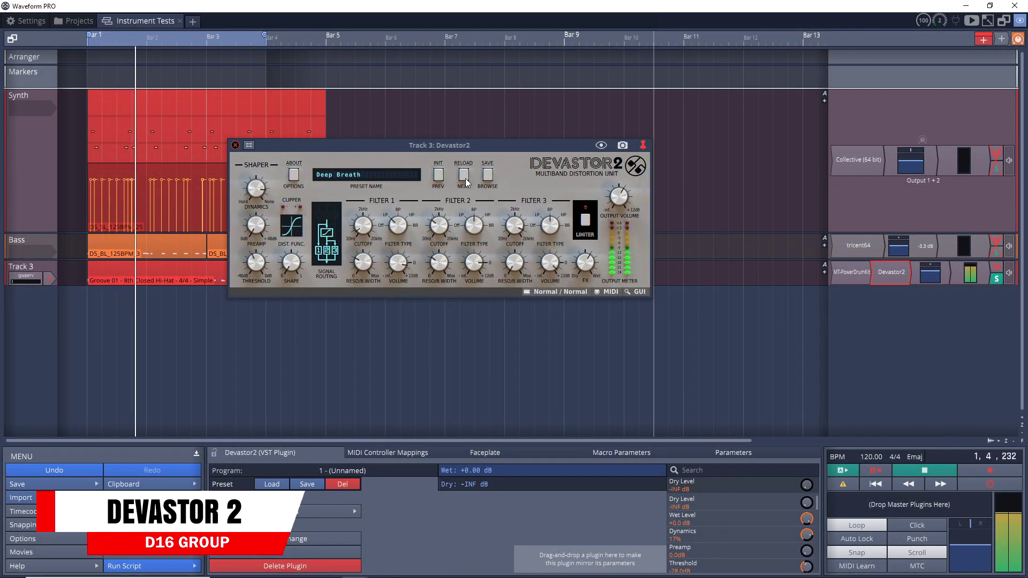
In Waveform PRO, load Devastor2's Drive 1 preset on Track 3 and compare the drums with the plugin disabled and enabled twice
{"action": "left_click", "coordinate": [464, 179]}
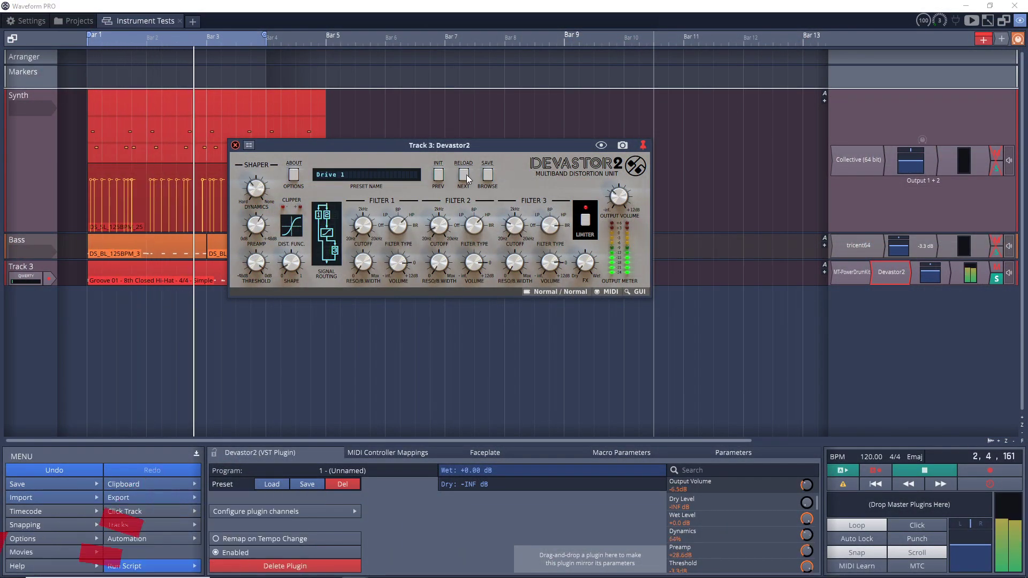
{"action": "right_click", "coordinate": [913, 274]}
{"action": "left_click", "coordinate": [905, 291]}
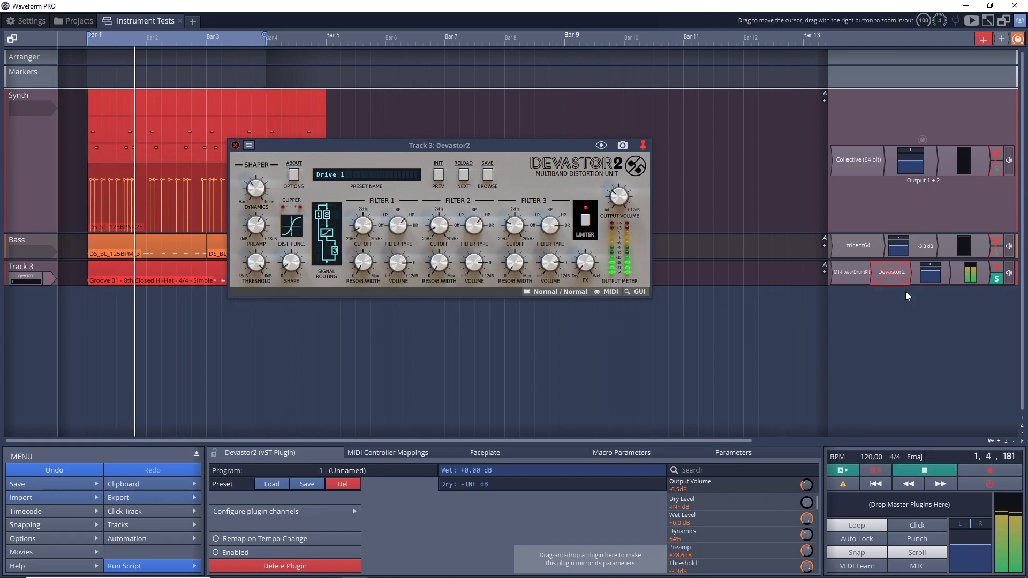
{"action": "right_click", "coordinate": [899, 274]}
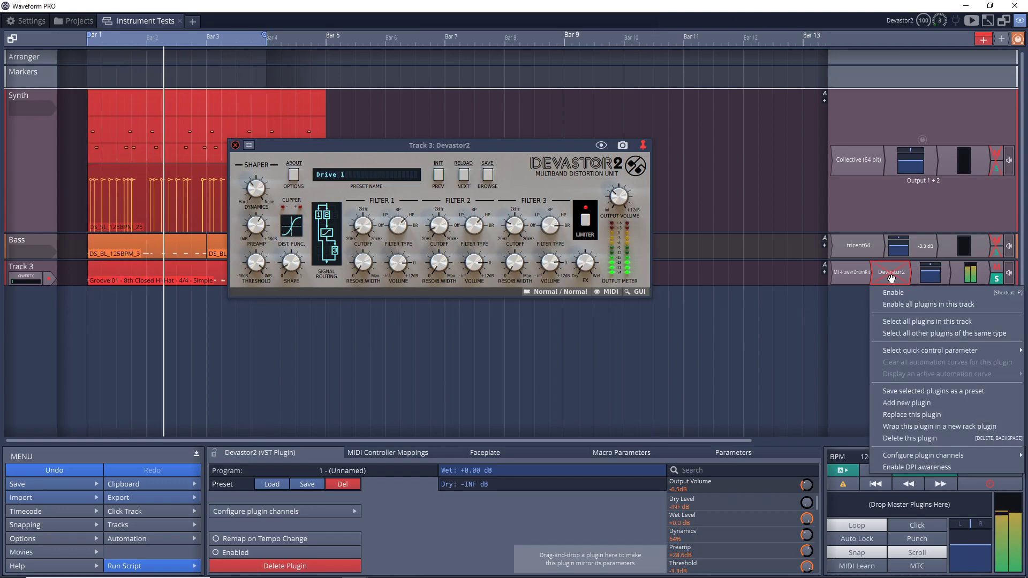
{"action": "left_click", "coordinate": [901, 294]}
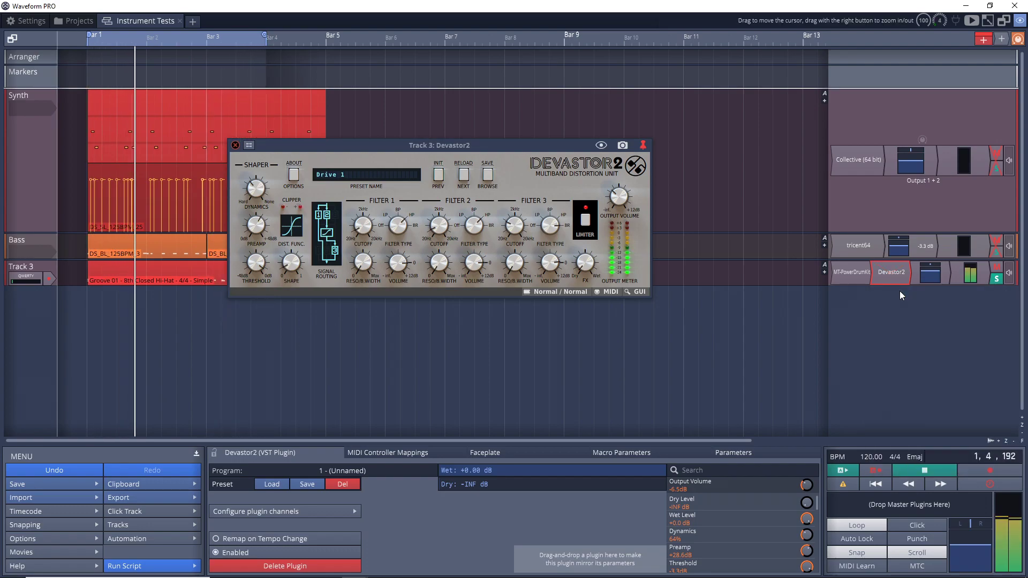
{"action": "right_click", "coordinate": [898, 279]}
{"action": "left_click", "coordinate": [902, 298]}
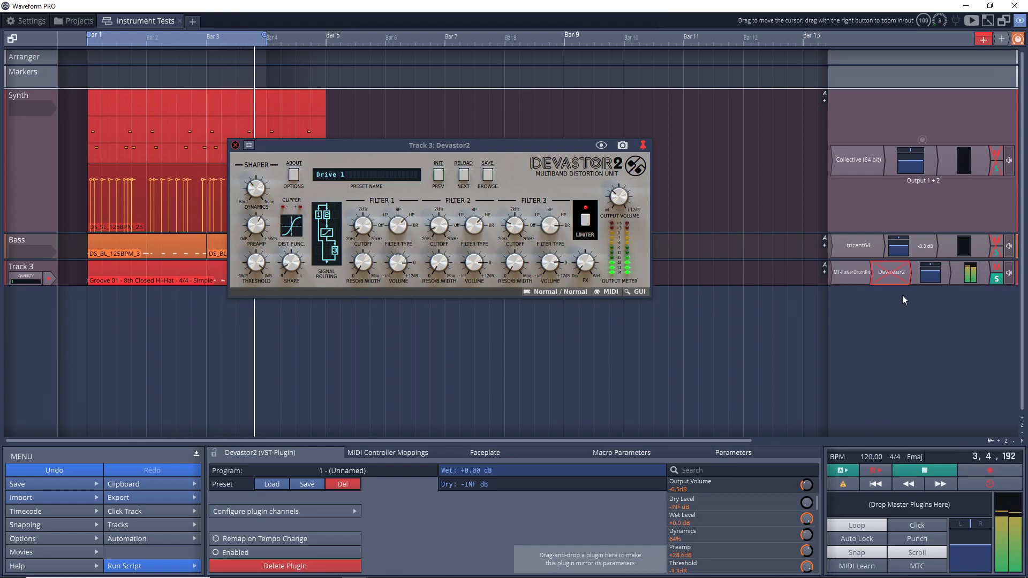
{"action": "right_click", "coordinate": [901, 280]}
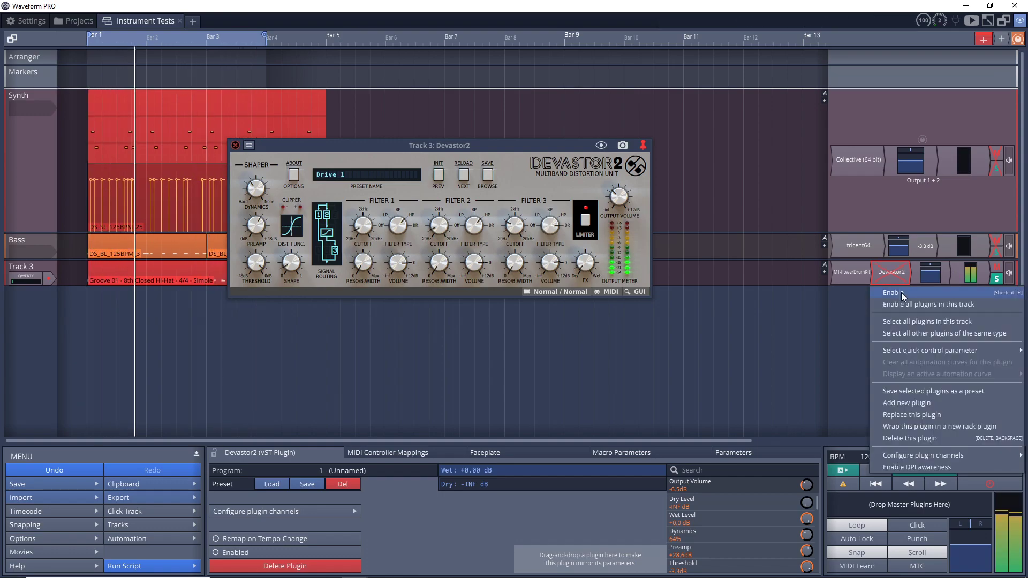
{"action": "left_click", "coordinate": [901, 293]}
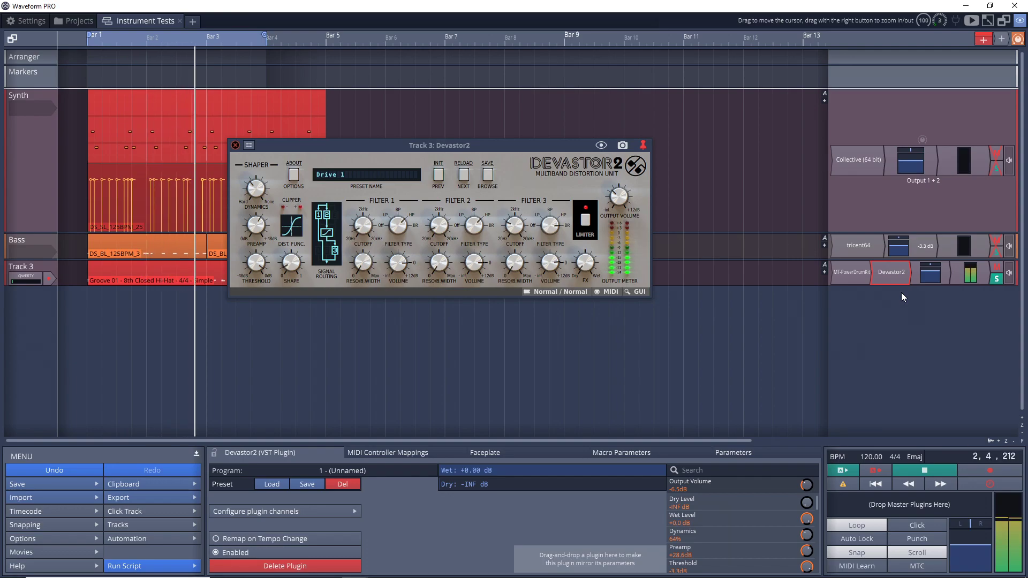
Switch Track 3's Devastor2 to the Drum Exciter MKII preset and compare the sound with the plugin off and on
{"action": "left_click", "coordinate": [464, 176]}
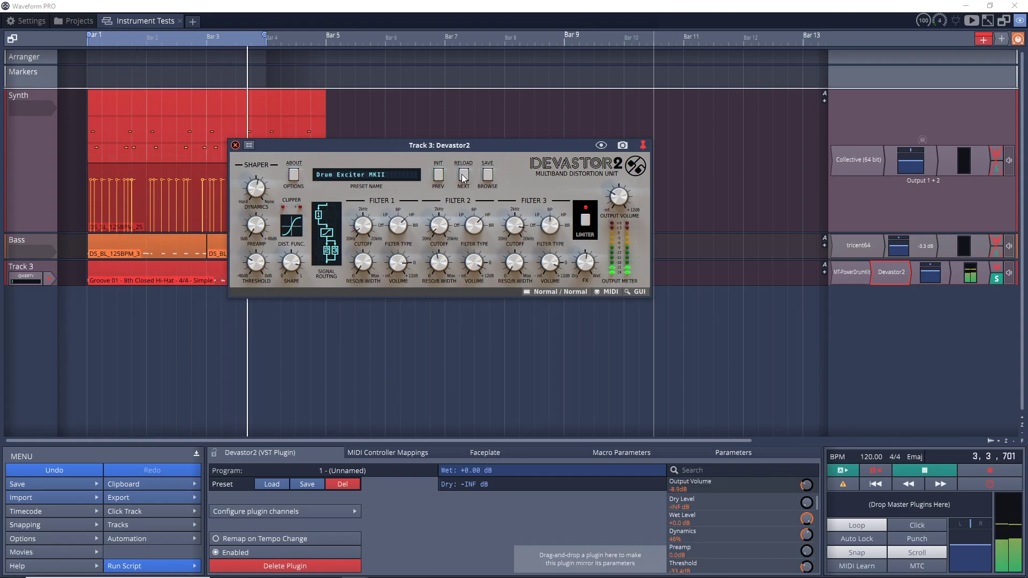
{"action": "right_click", "coordinate": [892, 273]}
{"action": "left_click", "coordinate": [915, 294]}
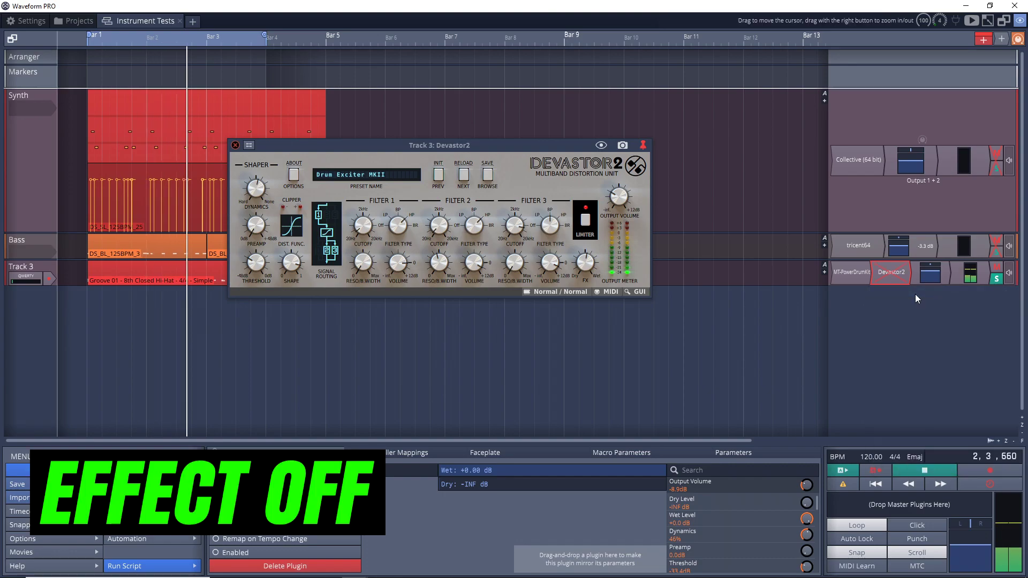
{"action": "left_click", "coordinate": [913, 291]}
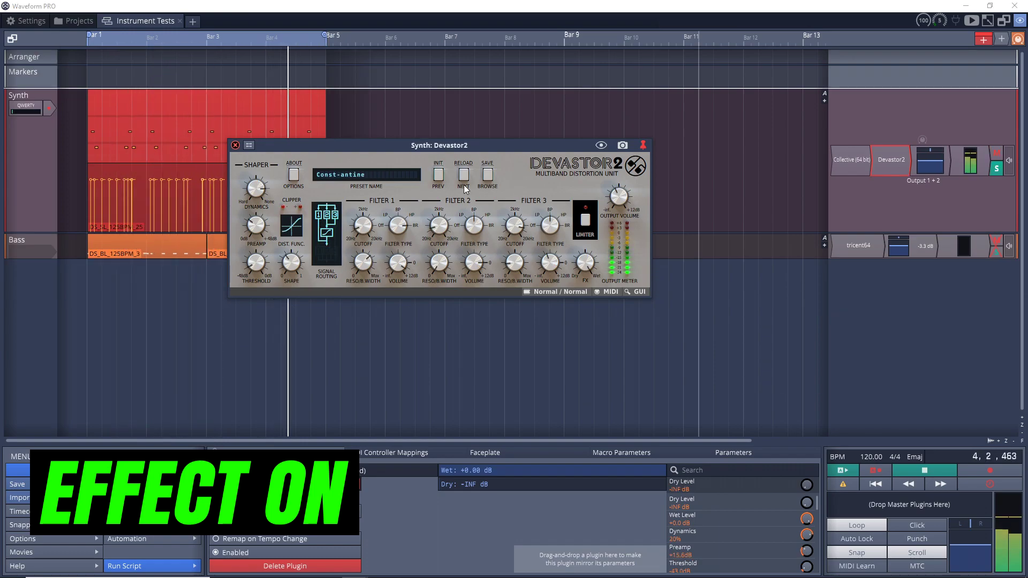
Disable and re-enable Devastor2 on the Synth track to compare the Const-antine preset with the unprocessed synth
{"action": "right_click", "coordinate": [881, 174]}
{"action": "left_click", "coordinate": [913, 185]}
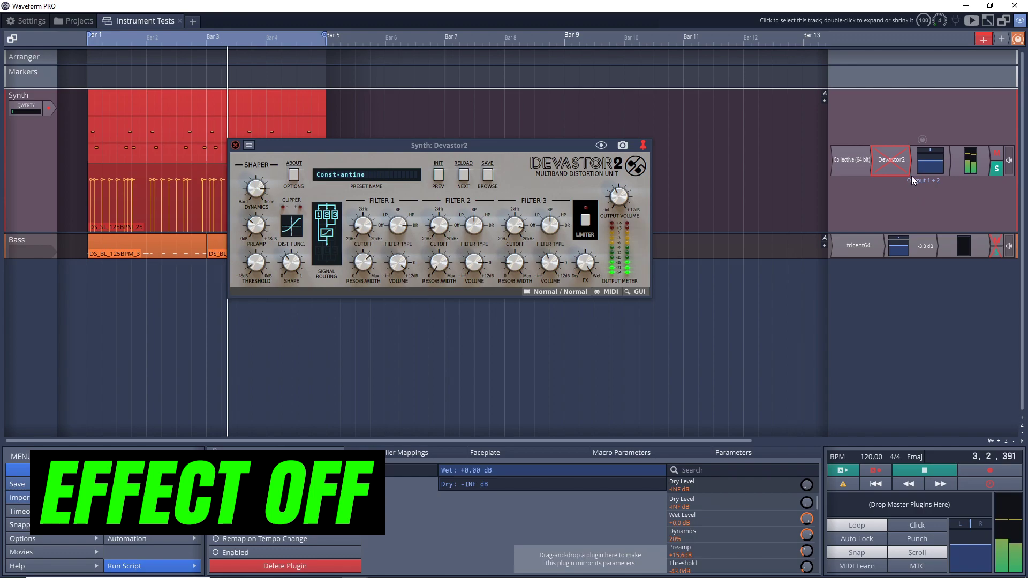
{"action": "right_click", "coordinate": [897, 168]}
{"action": "left_click", "coordinate": [904, 180]}
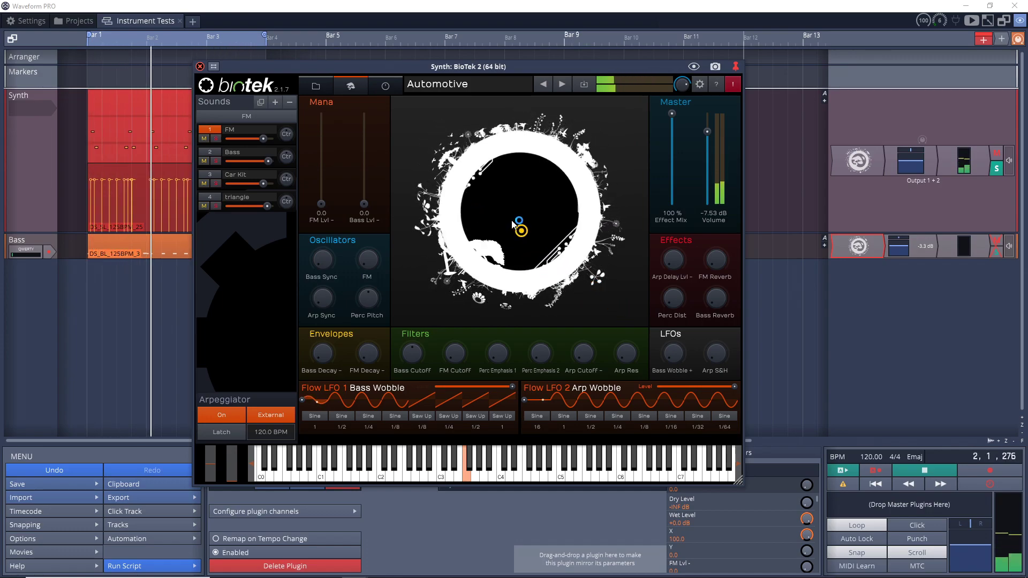
Advance the Synth track's BioTek 2 to the 7th Harmony Pad preset and stop playback after auditioning it
{"action": "left_click", "coordinate": [563, 84]}
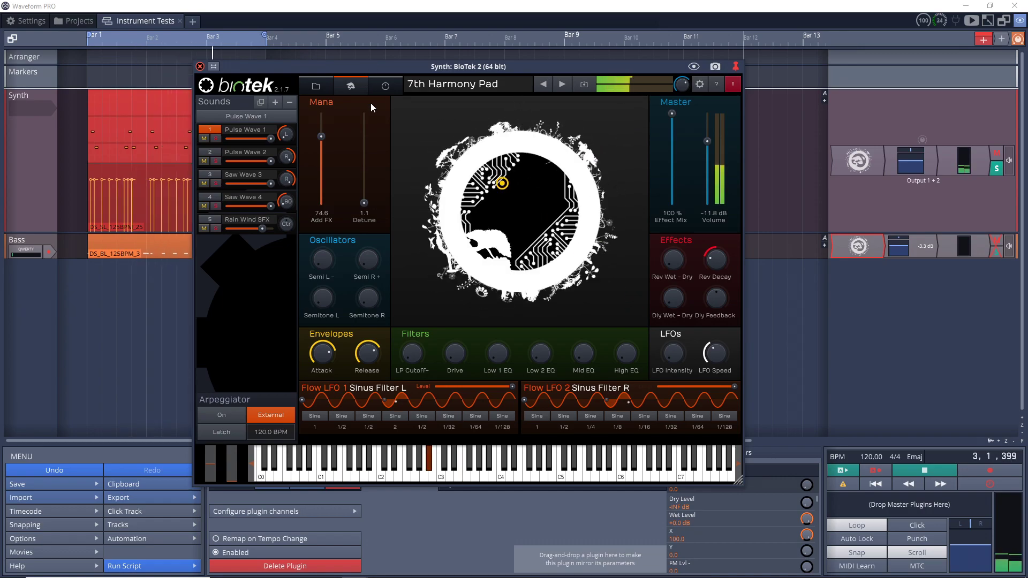
{"action": "key", "text": "space"}
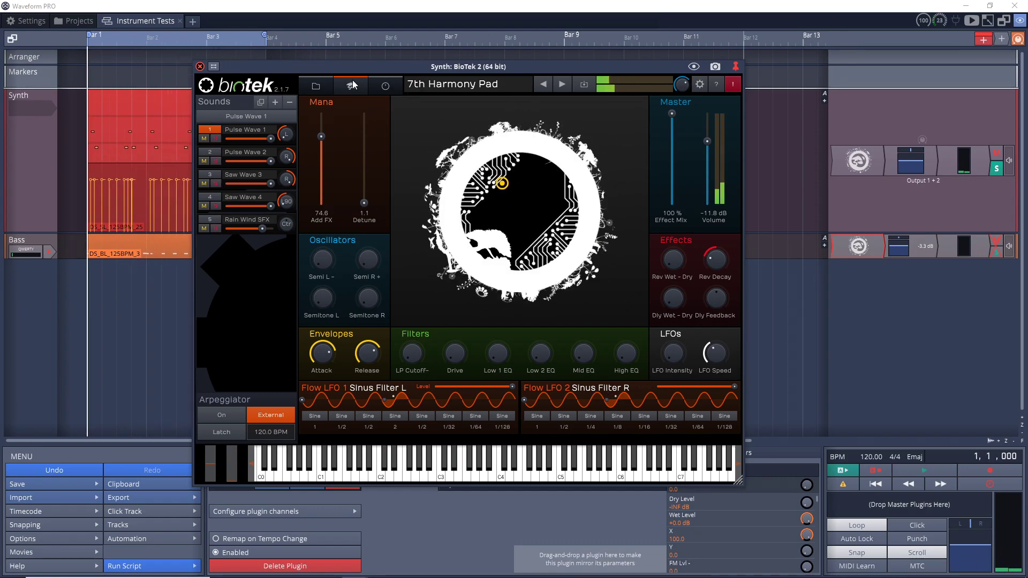
Filter BioTek 2's preset browser to the Drum SFX category, load Machine Grater and return to the main performance view
{"action": "left_click", "coordinate": [320, 80]}
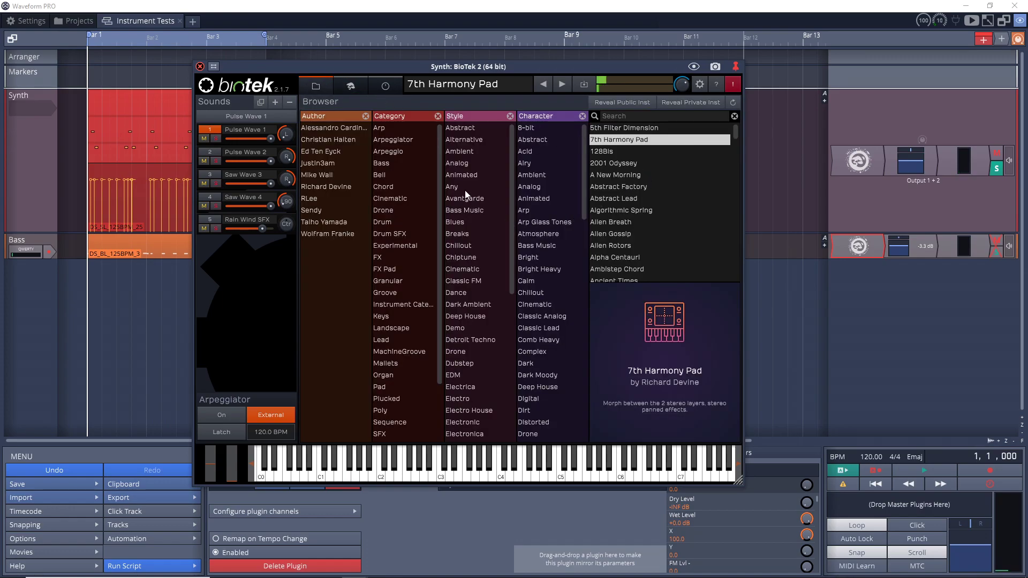
{"action": "left_click", "coordinate": [401, 234]}
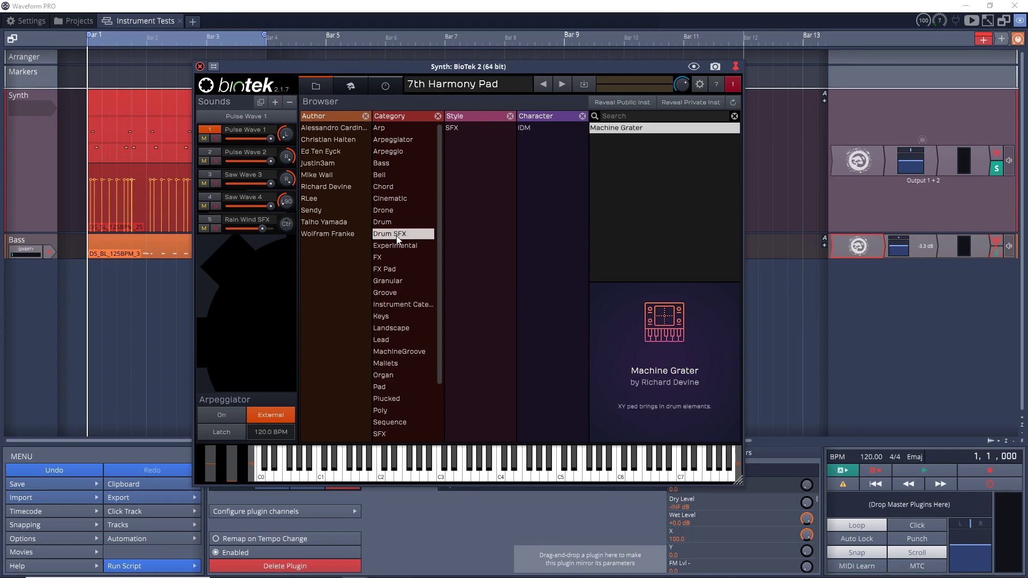
{"action": "double_click", "coordinate": [608, 129]}
{"action": "left_click", "coordinate": [342, 86]}
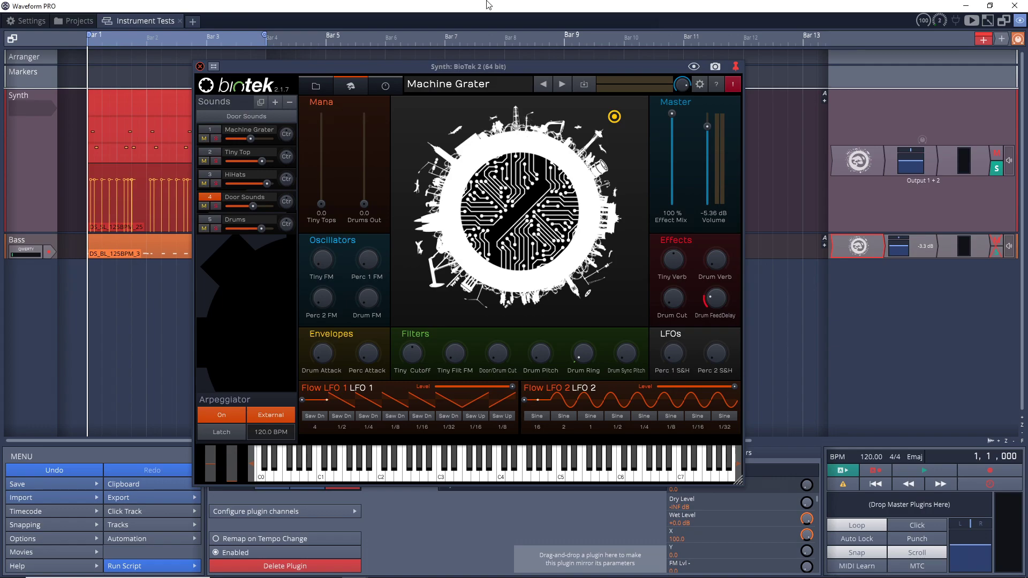
Audition BioTek 2's Coming Storm preset during playback while sweeping the XY pad control across the pad toward its lower-left corner
{"action": "key", "text": "space"}
{"action": "left_click", "coordinate": [562, 84]}
{"action": "left_click_drag", "start_coordinate": [614, 116], "coordinate": [635, 116]}
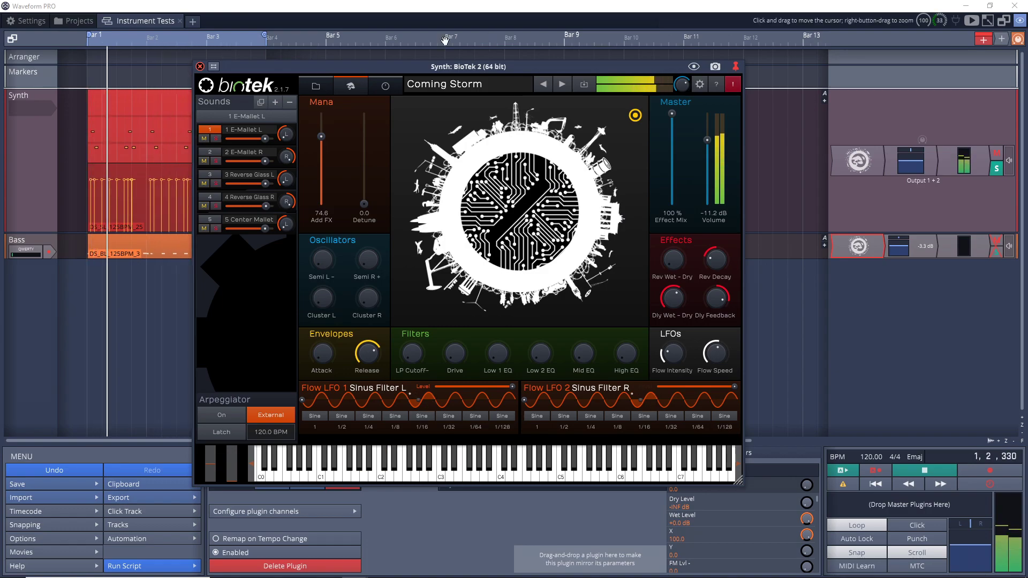
{"action": "left_click", "coordinate": [579, 186]}
{"action": "left_click_drag", "start_coordinate": [581, 184], "coordinate": [395, 316]}
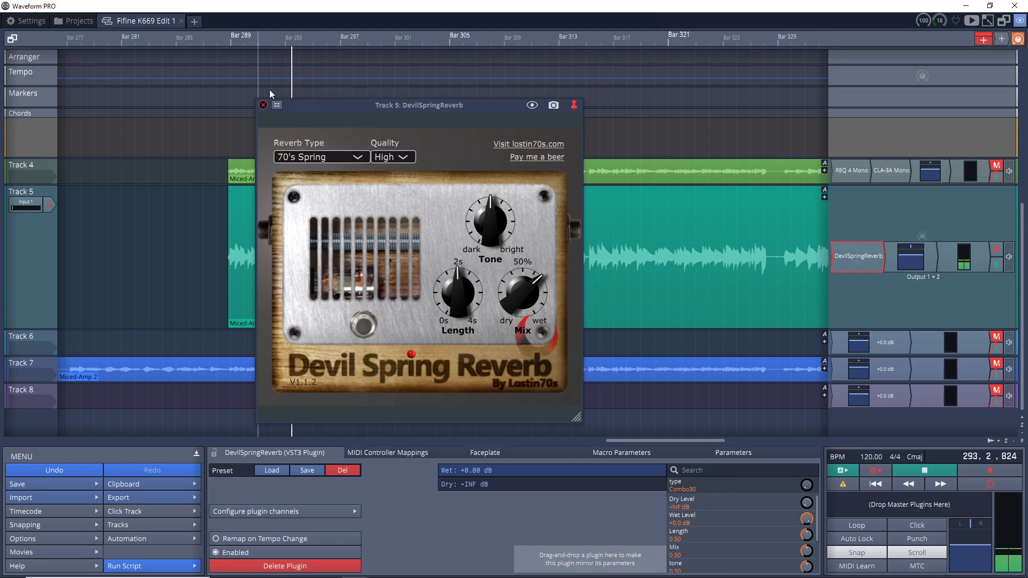
Audition Combo30, ComboModern and ComboVintage as the reverb type of Track 5's Devil Spring Reverb during playback, ending on Combo30
{"action": "left_click", "coordinate": [356, 157]}
{"action": "left_click", "coordinate": [352, 205]}
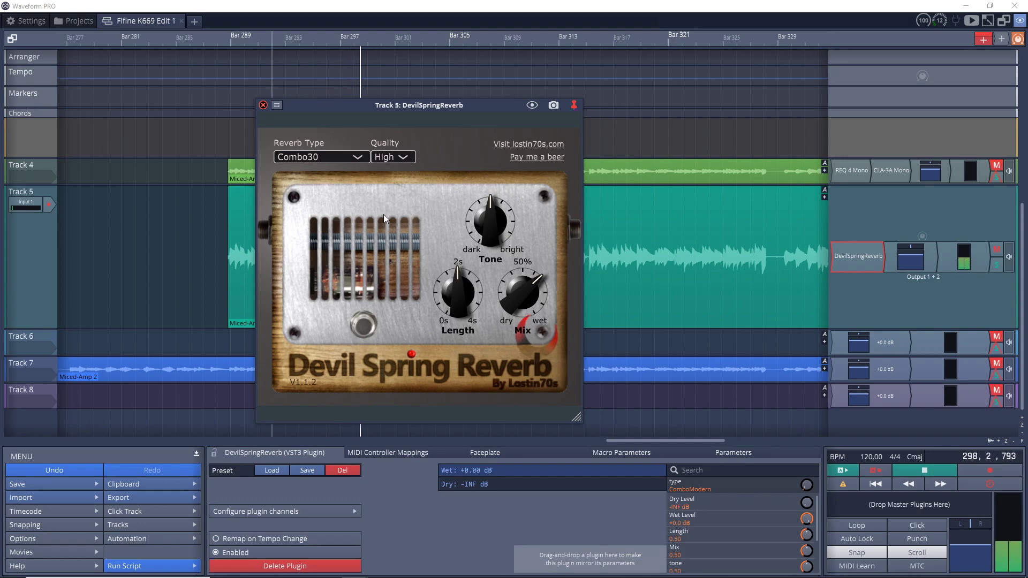
{"action": "left_click", "coordinate": [358, 162]}
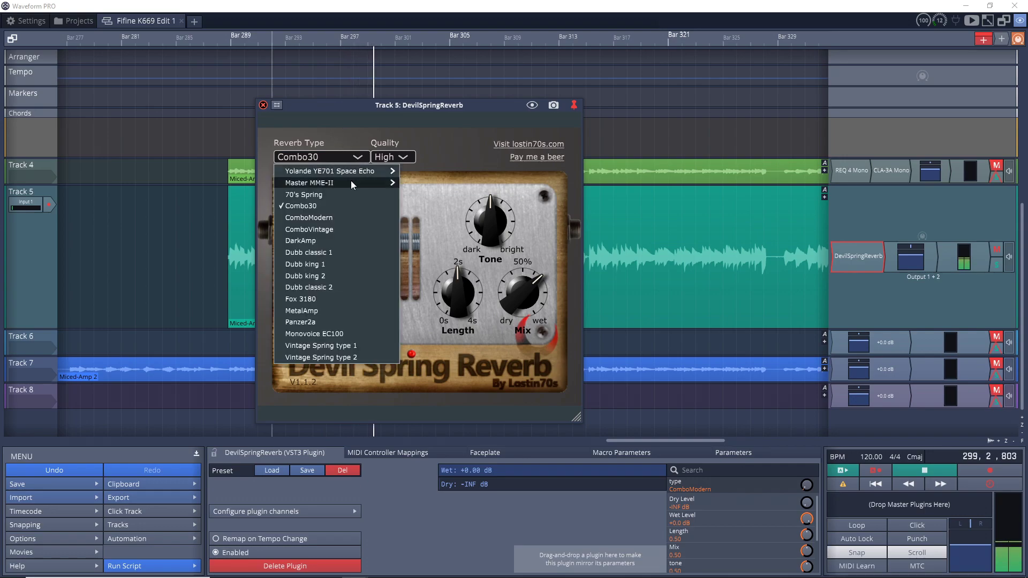
{"action": "left_click", "coordinate": [352, 218]}
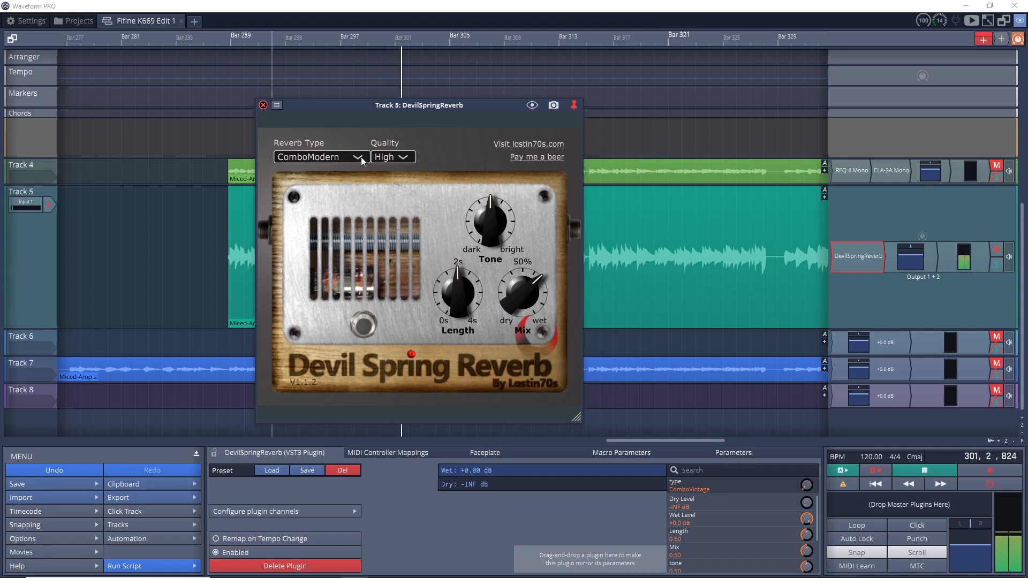
{"action": "left_click", "coordinate": [359, 157]}
{"action": "left_click", "coordinate": [346, 229]}
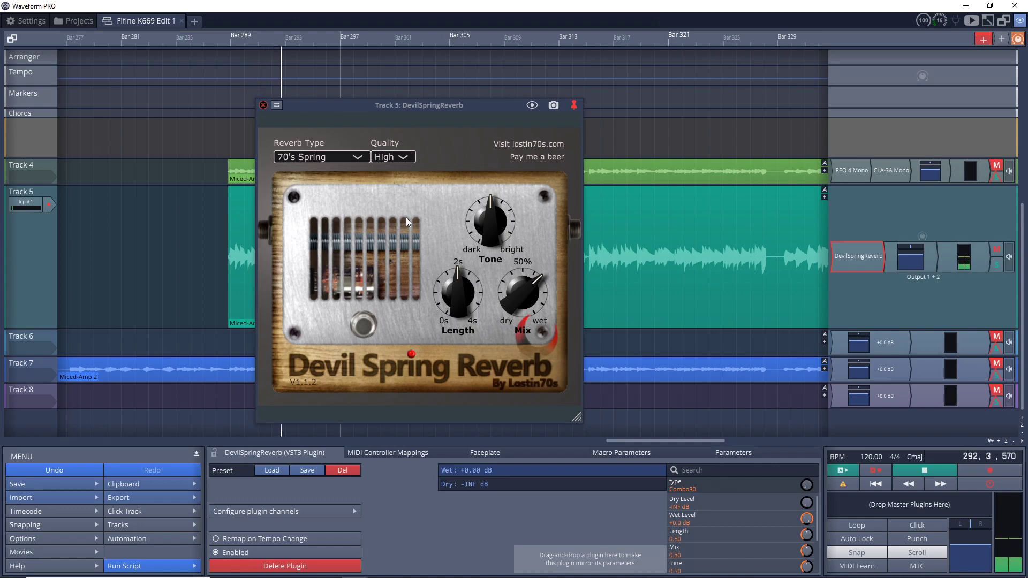
{"action": "left_click", "coordinate": [358, 157]}
{"action": "left_click", "coordinate": [352, 206]}
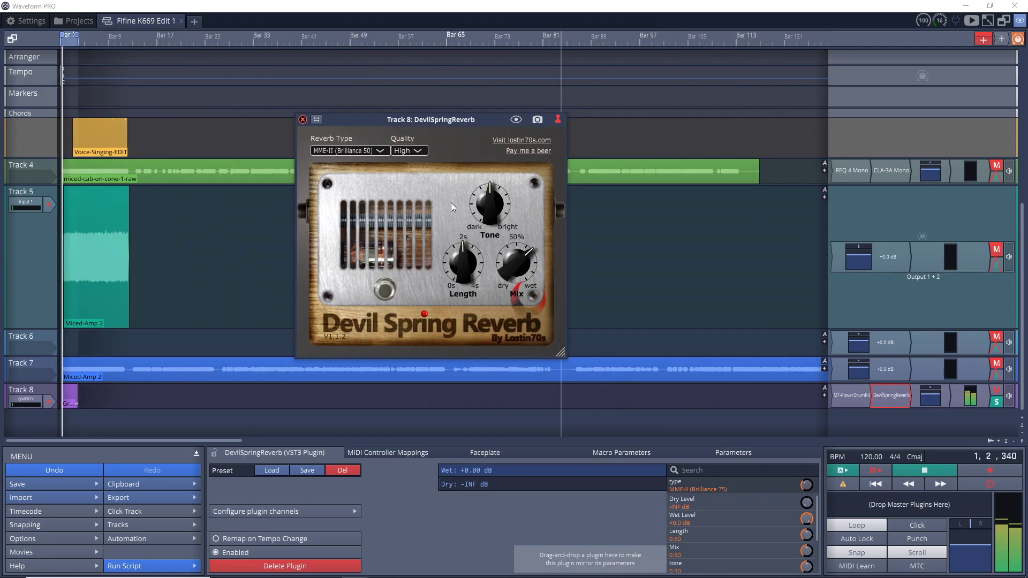
Set Track 8's Devil Spring Reverb to a Mix of 0.22, Tone of 0.58 and Length of 0.45 while the drums loop
{"action": "left_click_drag", "start_coordinate": [517, 262], "coordinate": [523, 312]}
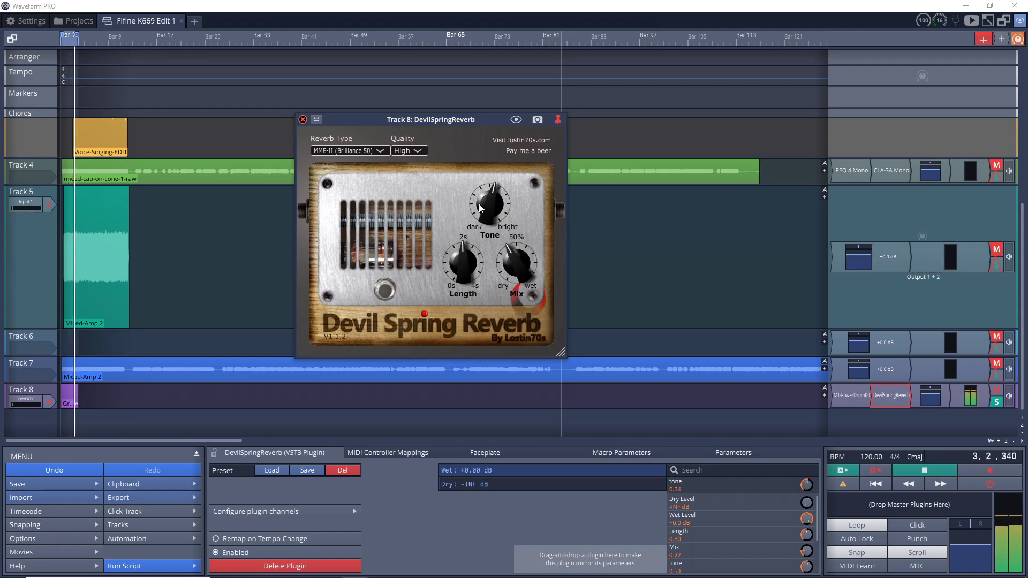
{"action": "left_click_drag", "start_coordinate": [472, 272], "coordinate": [470, 280]}
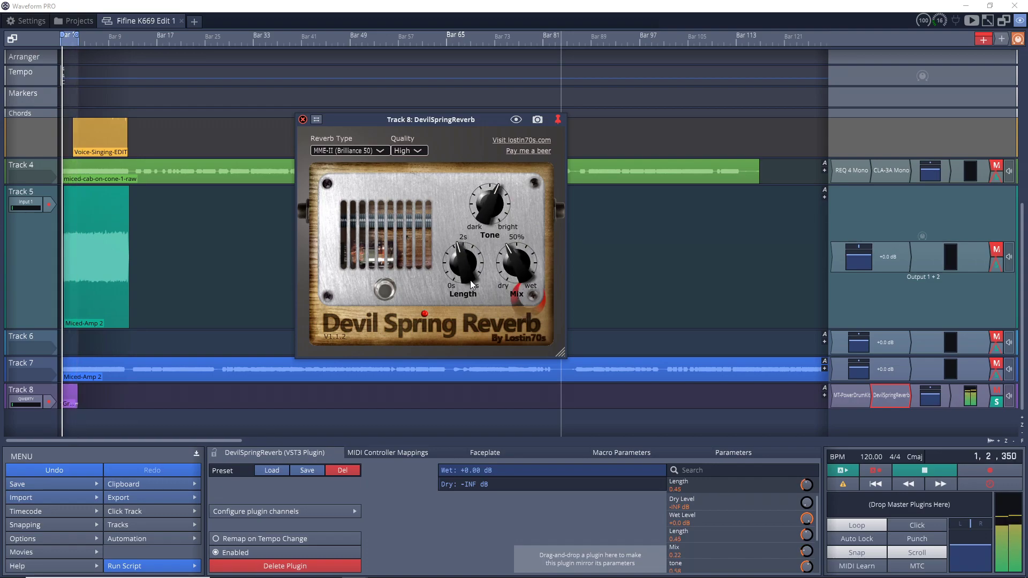
Disable and re-enable Track 8's Devil Spring Reverb to compare the dry and processed drums, and raise its Mix slightly
{"action": "right_click", "coordinate": [891, 395]}
{"action": "left_click", "coordinate": [895, 202]}
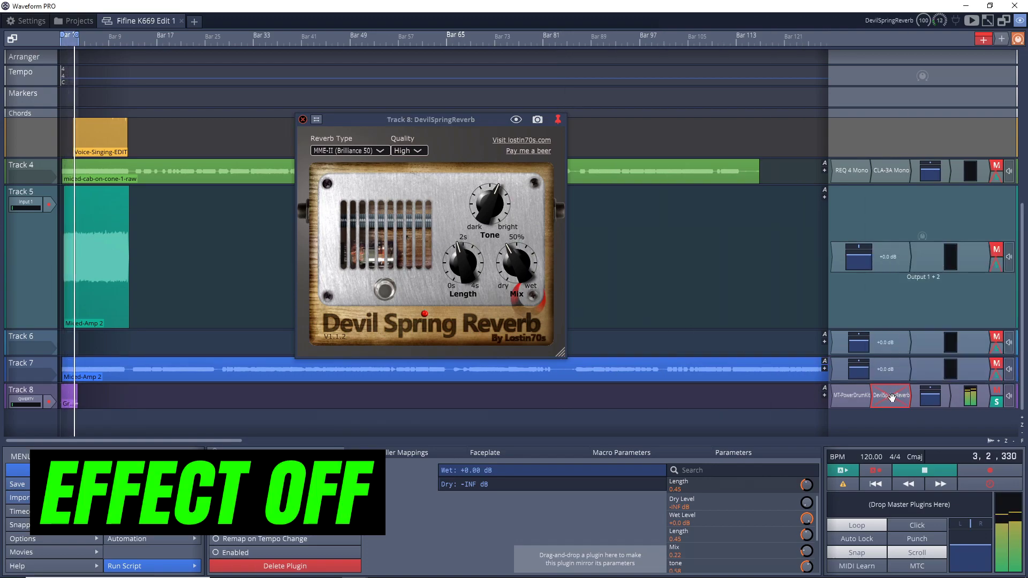
{"action": "right_click", "coordinate": [891, 396]}
{"action": "left_click", "coordinate": [905, 204]}
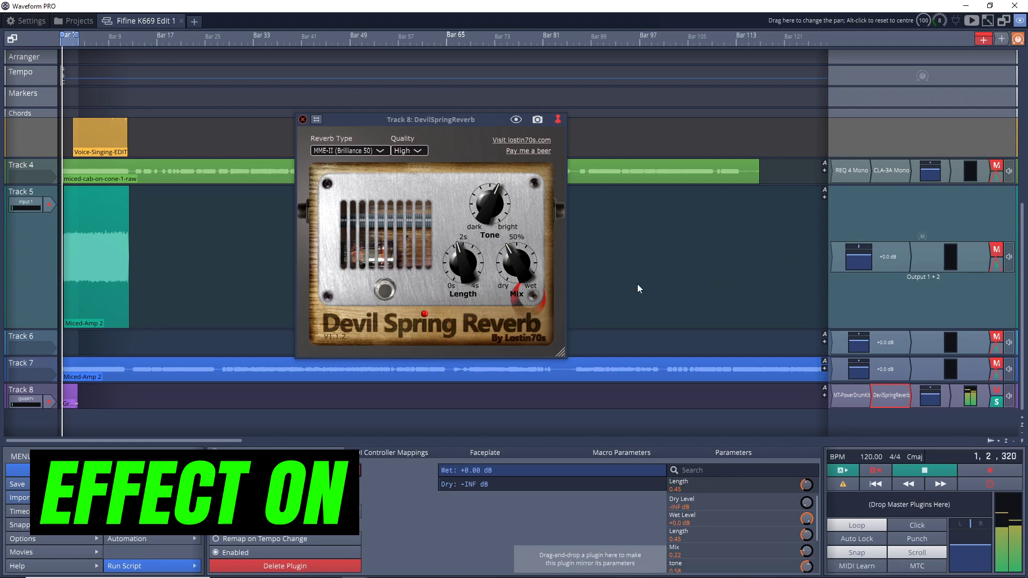
{"action": "left_click_drag", "start_coordinate": [515, 262], "coordinate": [515, 251]}
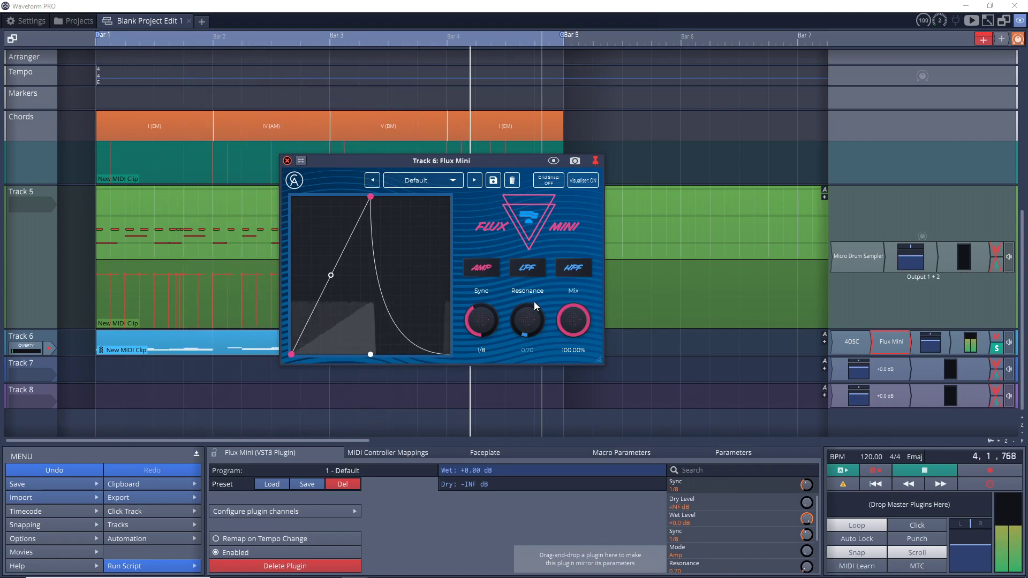
Step forward through Track 6's Flux Mini presets during playback, auditioning 2 Bar Riser +, Beating Sub and Funky Goat Horns
{"action": "left_click", "coordinate": [473, 180]}
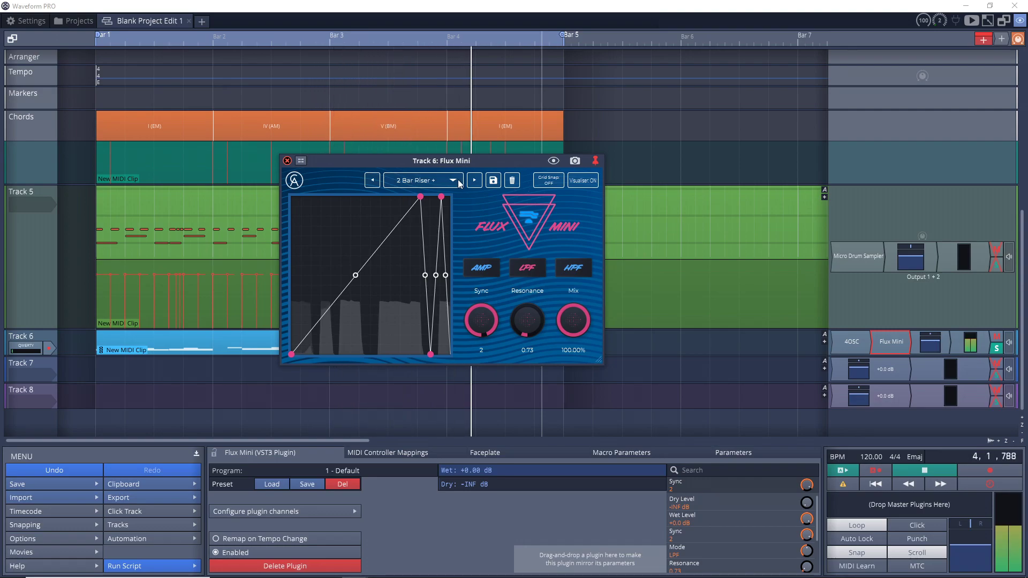
{"action": "left_click", "coordinate": [475, 180]}
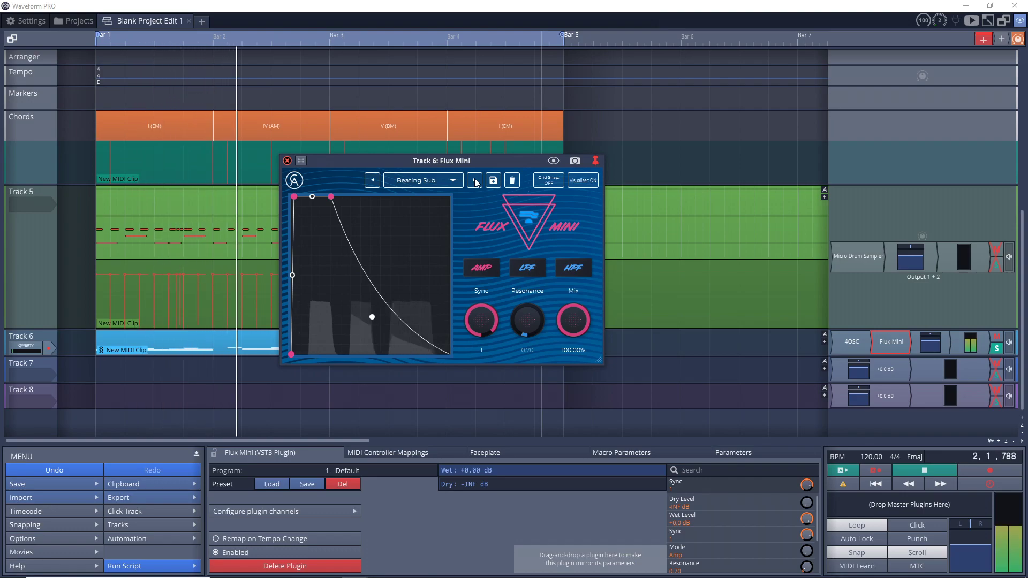
{"action": "left_click", "coordinate": [474, 181]}
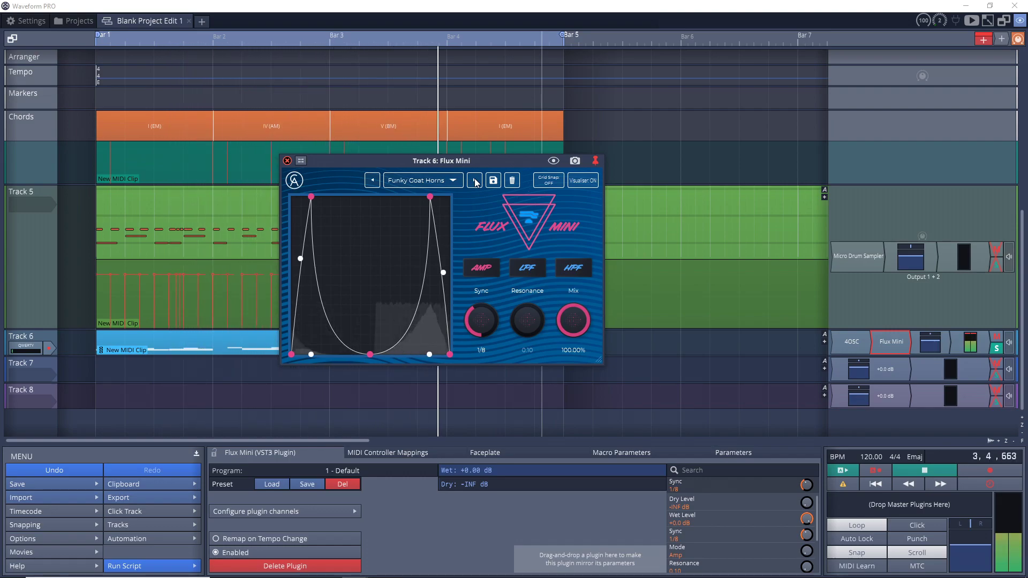
{"action": "left_click", "coordinate": [475, 180]}
{"action": "left_click", "coordinate": [475, 181]}
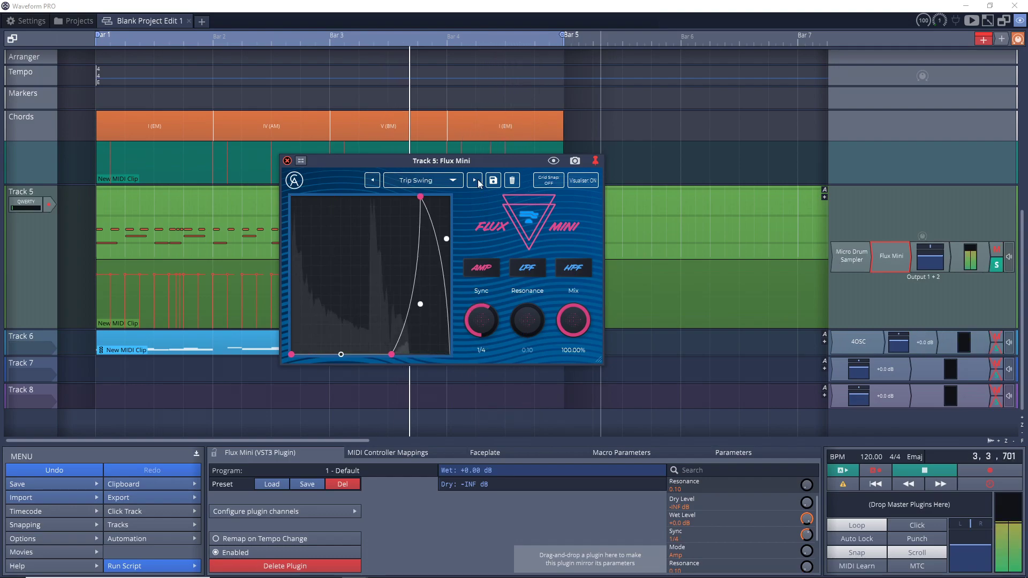
Advance Track 5's Flux Mini beyond Trip Swing to audition Wuw Cha Chaa and the following preset on the drum loop
{"action": "left_click", "coordinate": [475, 181]}
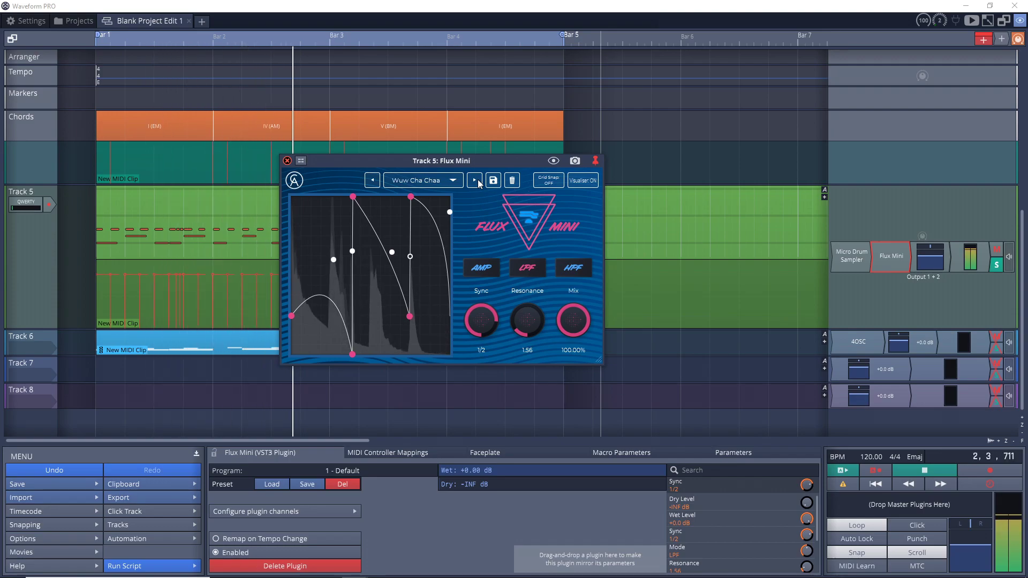
{"action": "left_click", "coordinate": [475, 181]}
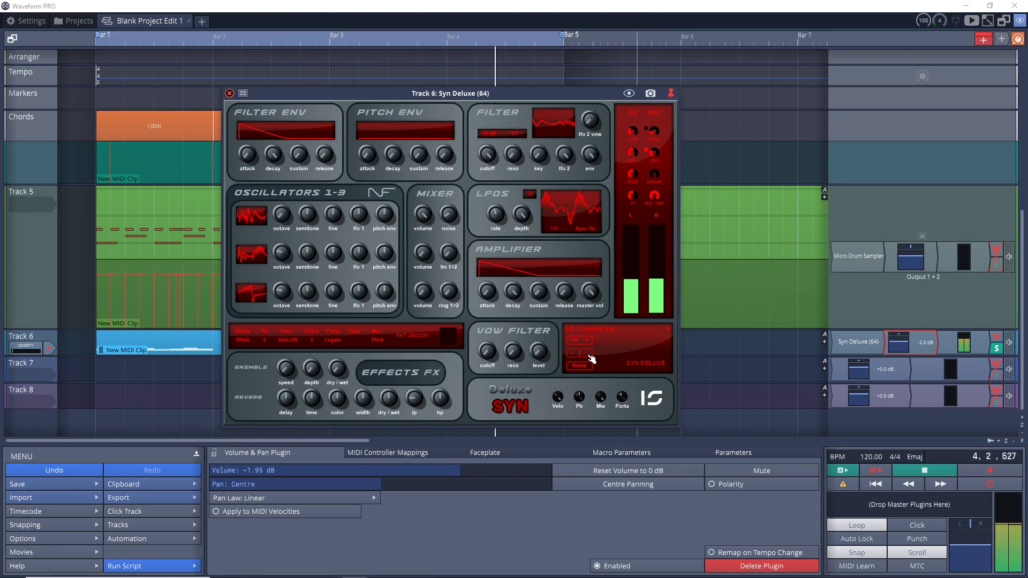
Advance Track 6's Syn Deluxe synth by two presets while the loop plays to audition its sounds
{"action": "left_click", "coordinate": [590, 355]}
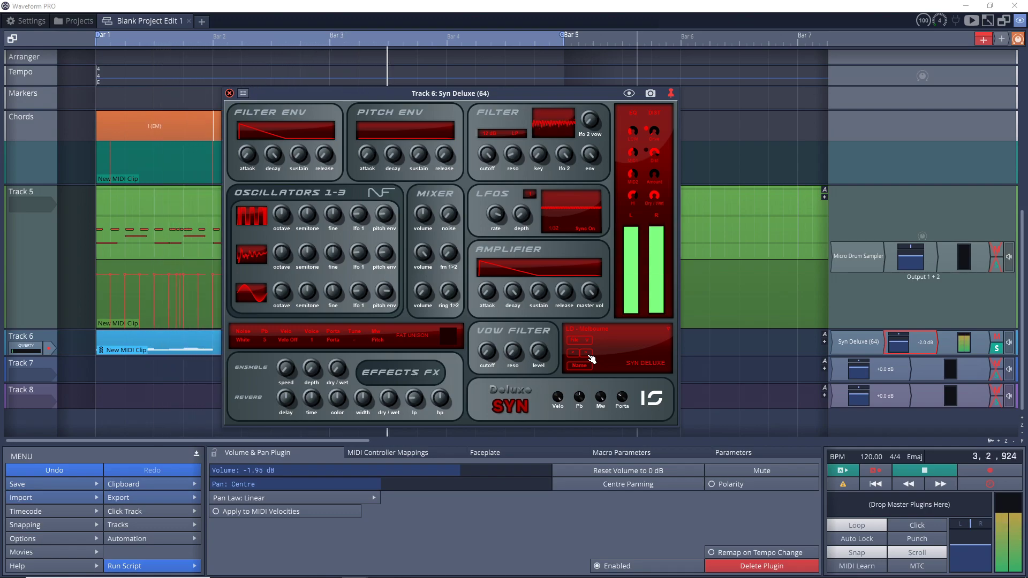
{"action": "left_click", "coordinate": [589, 356]}
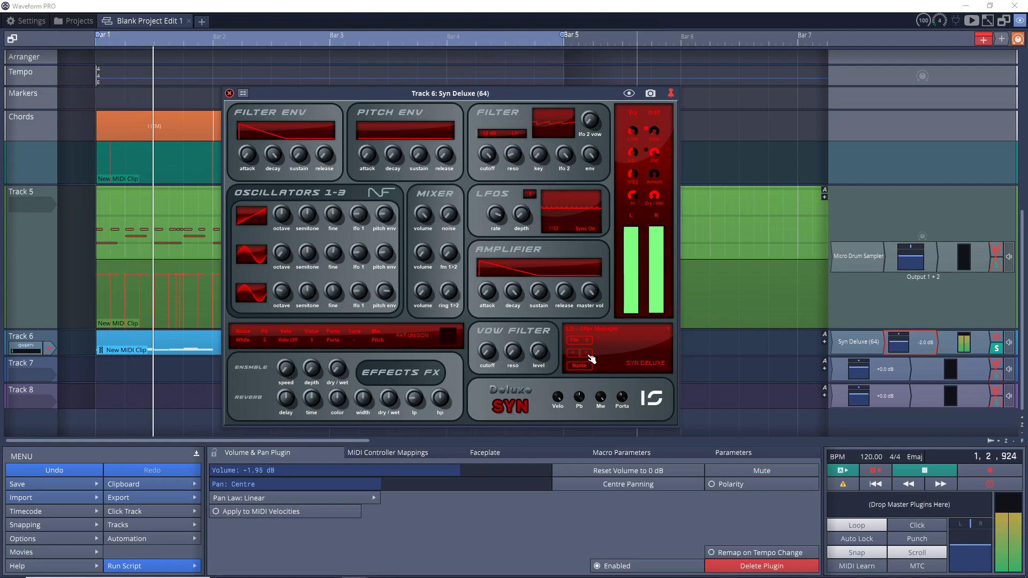